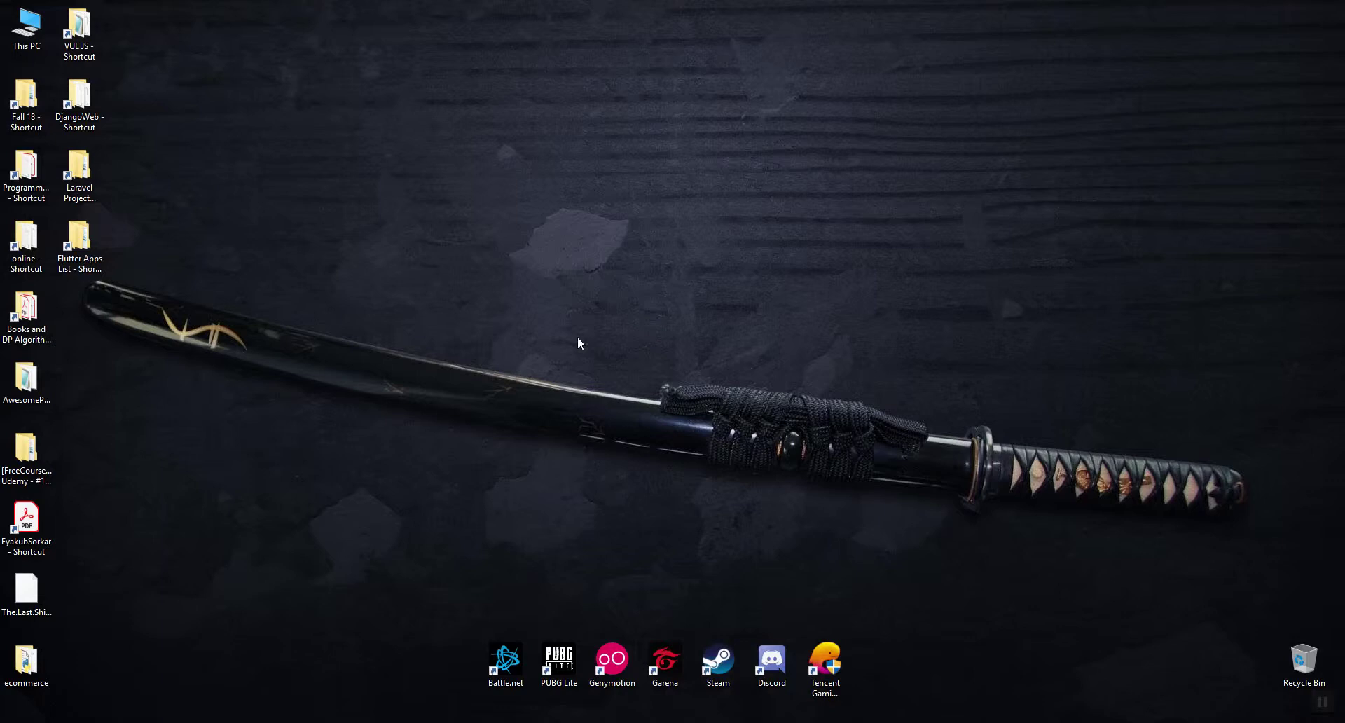
Open Git Bash in the Desktop folder and enter git clone with the pasted theprestige GitLab URL.
right_click(466, 197)
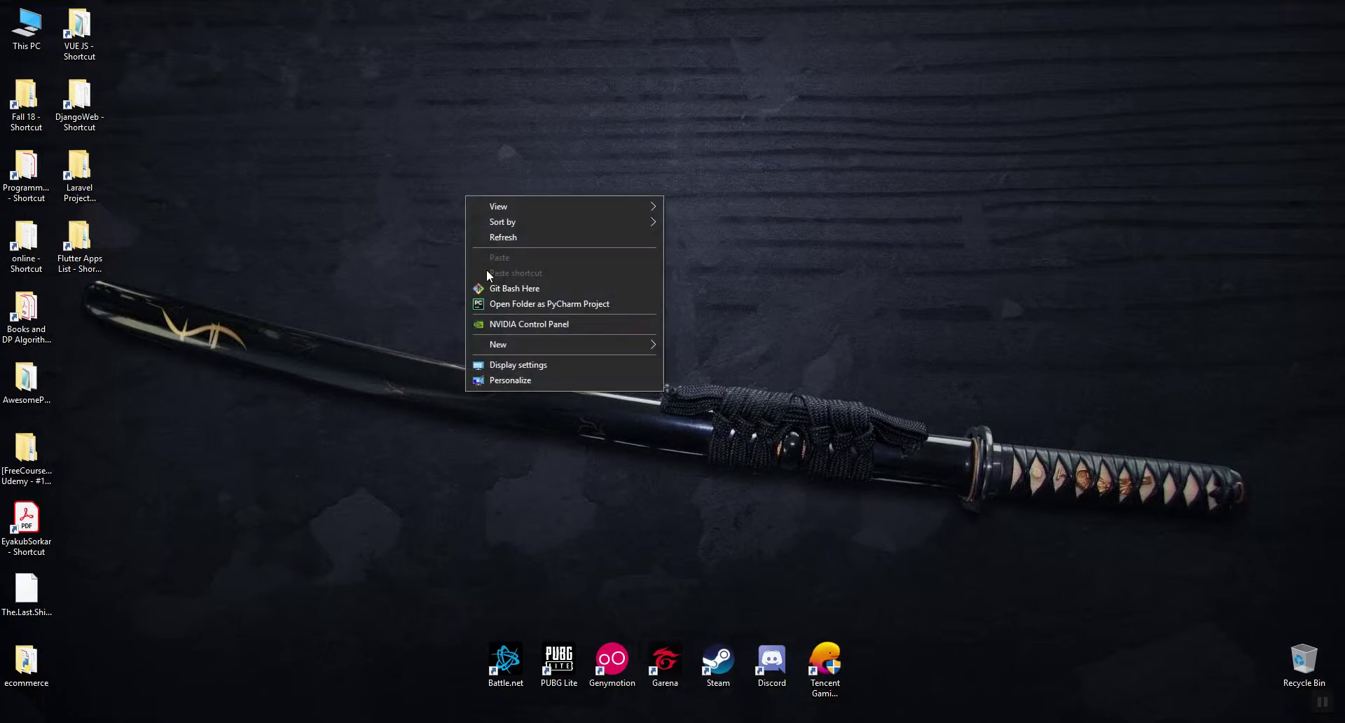
left_click(491, 288)
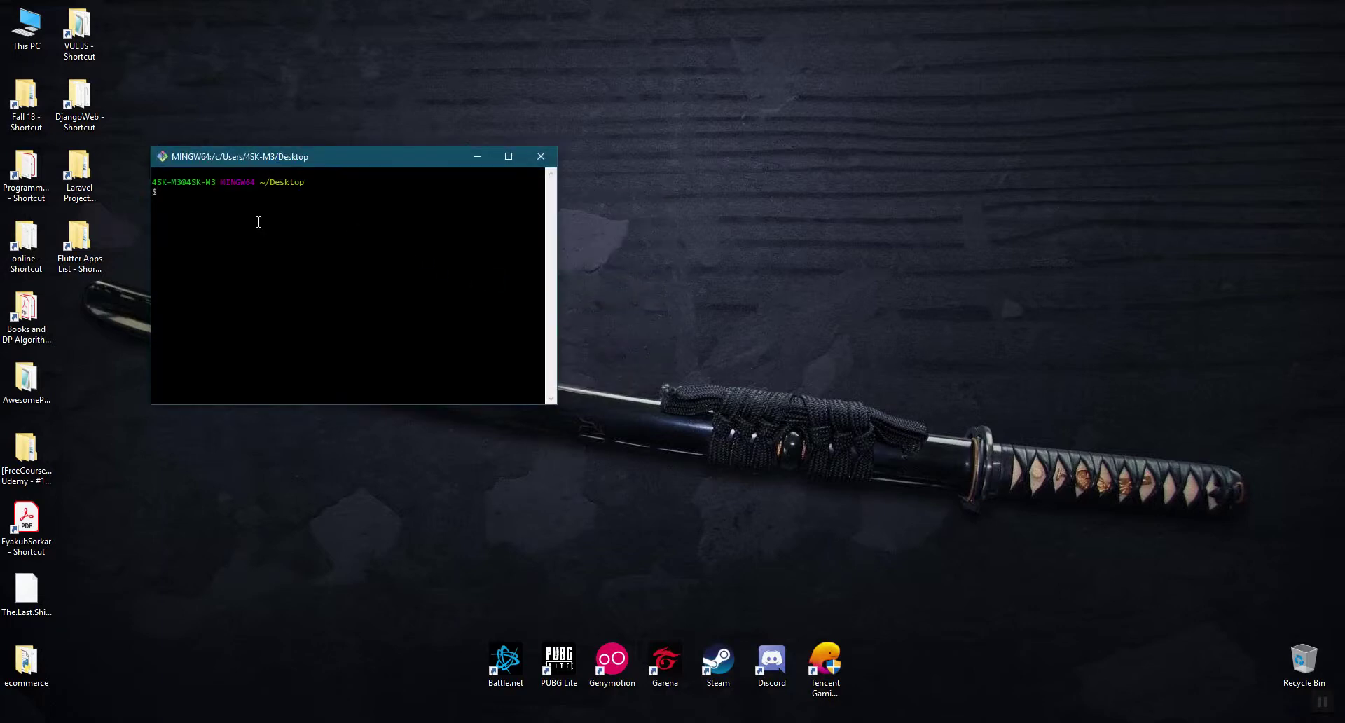
type("git clone")
right_click(216, 199)
left_click(242, 246)
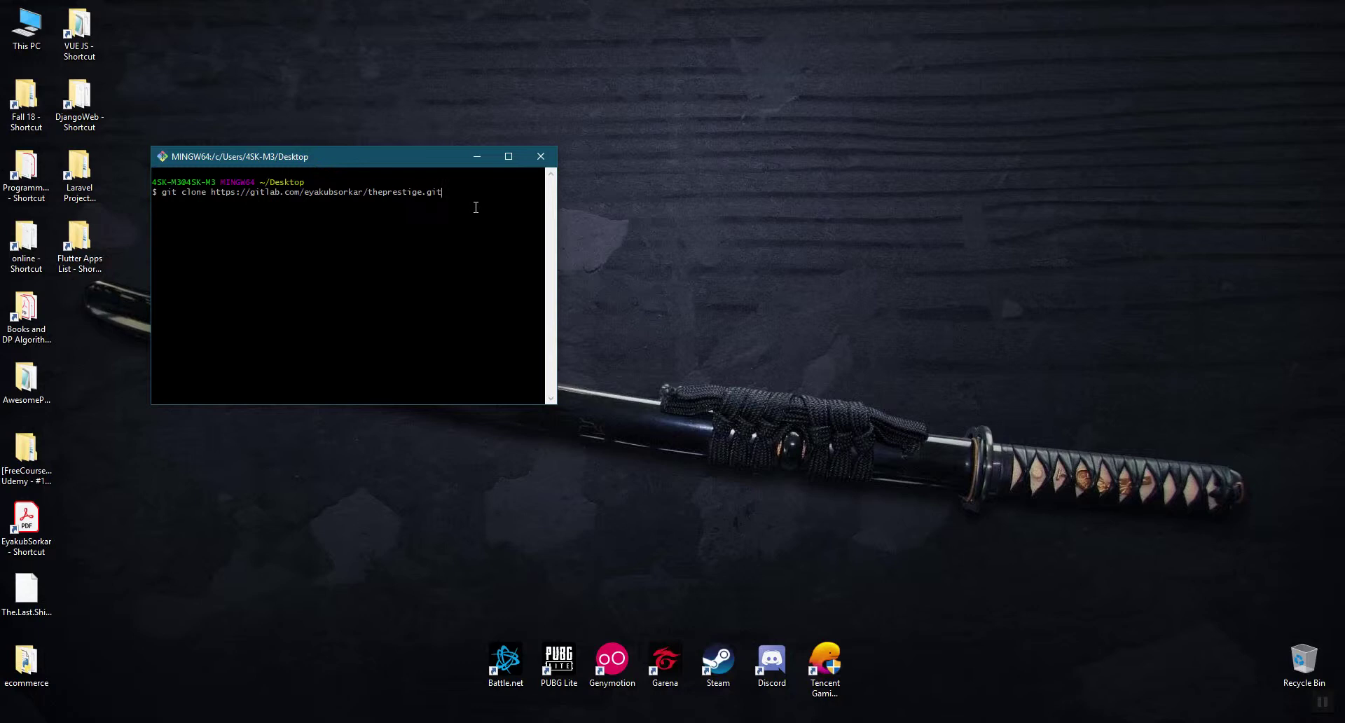
Run the clone, which fails with 'Authentication failed', and copy the repository URL from the error.
key("Return")
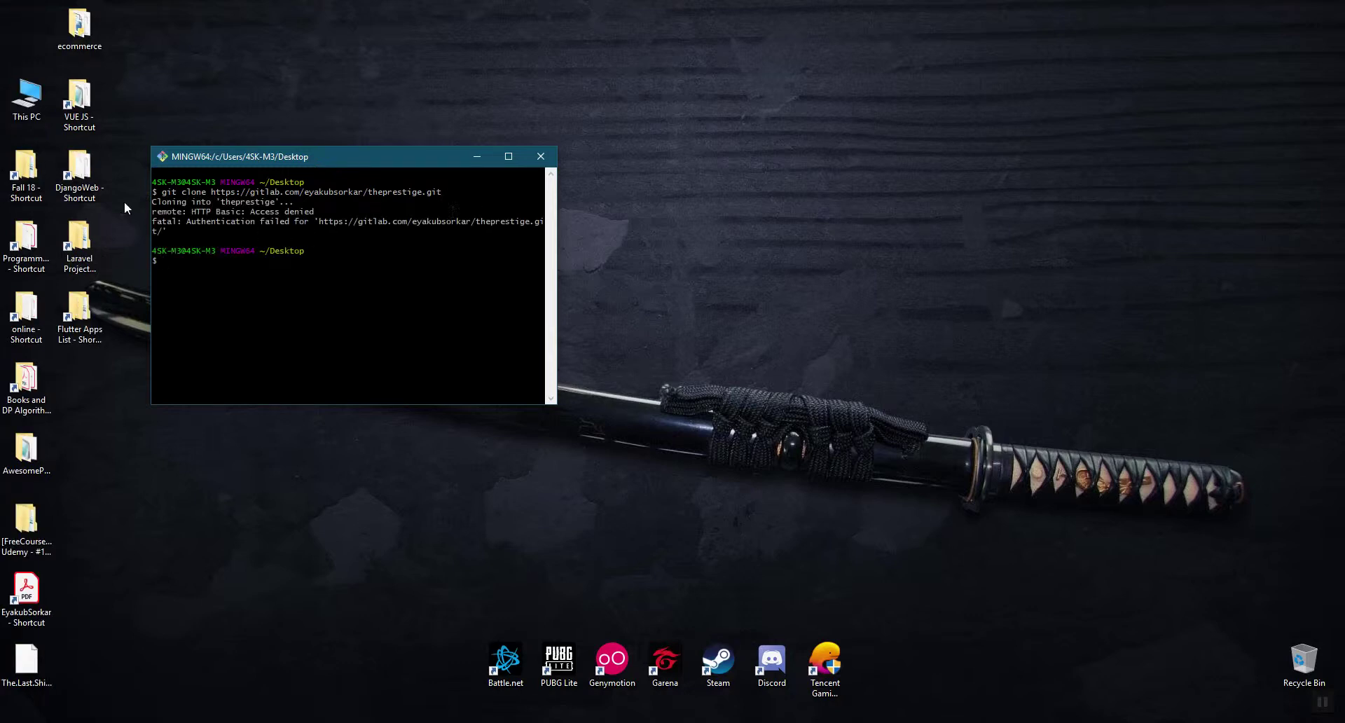
left_click_drag(153, 211, 323, 212)
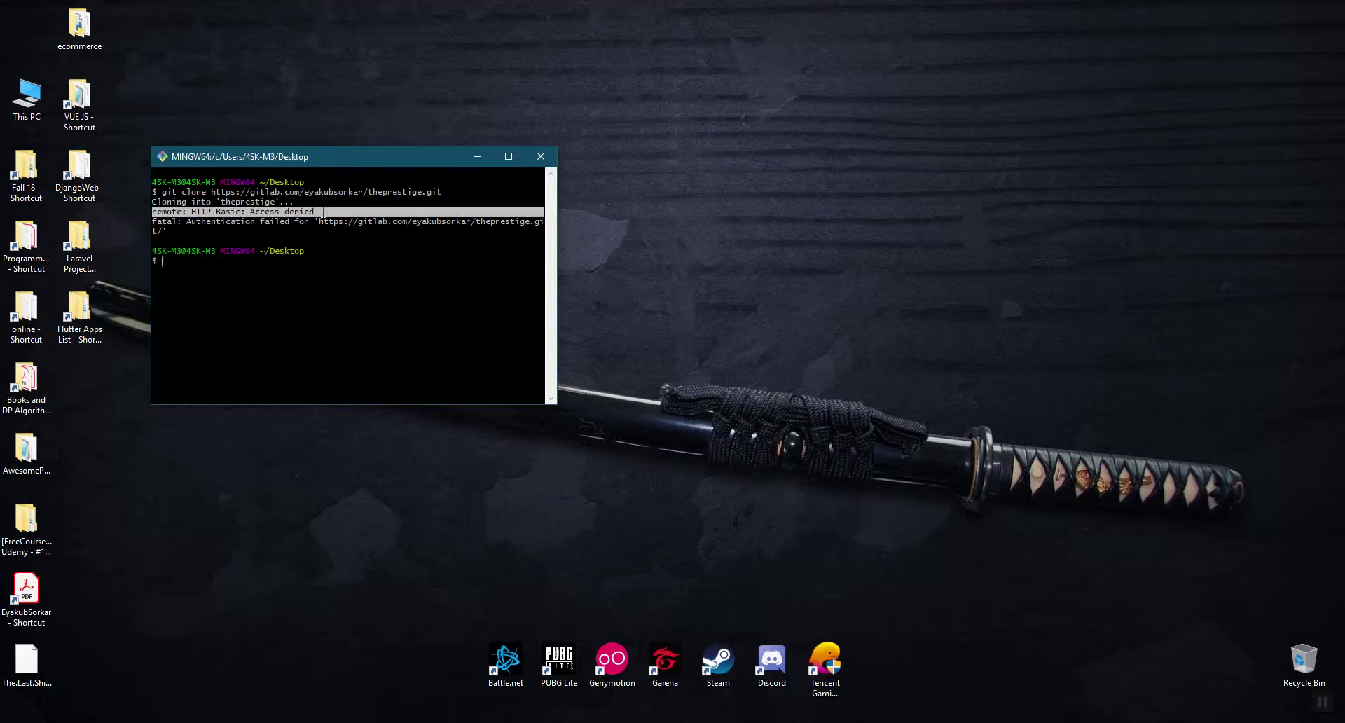
left_click(212, 211)
left_click_drag(164, 232, 157, 223)
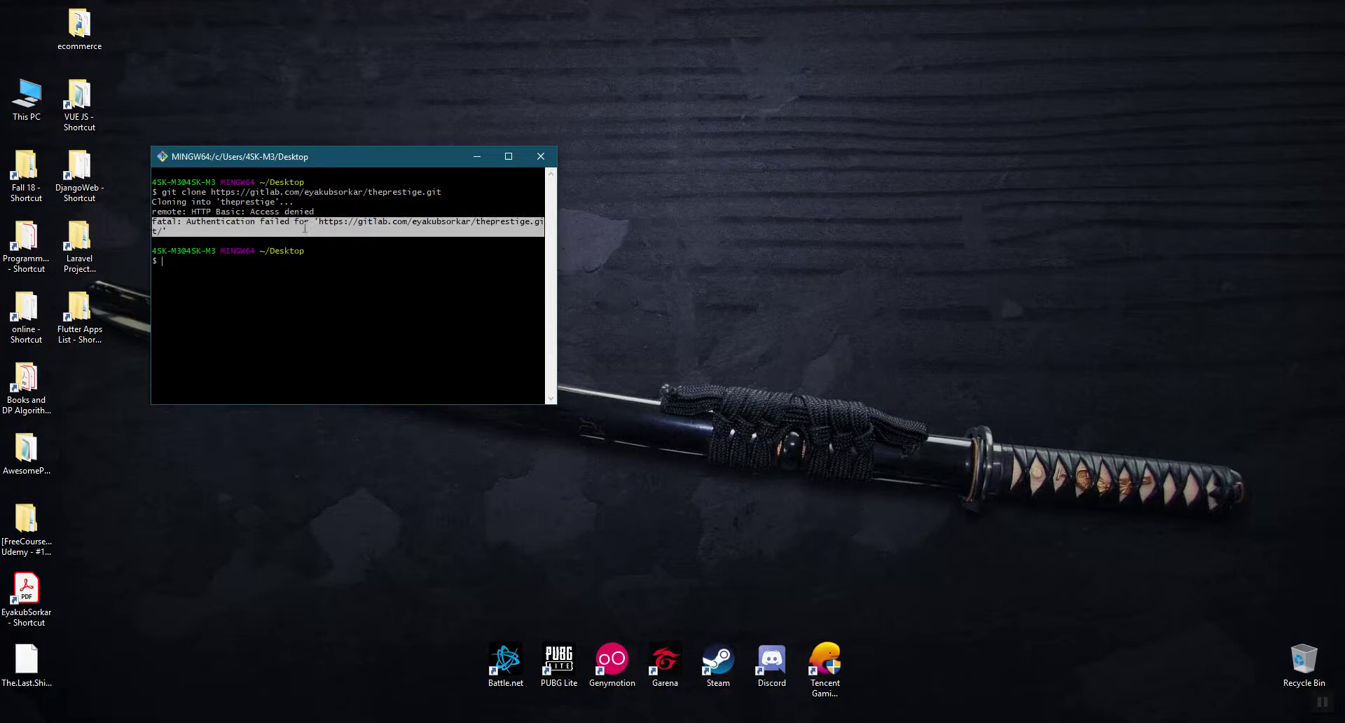
left_click(353, 222)
left_click_drag(318, 222, 159, 236)
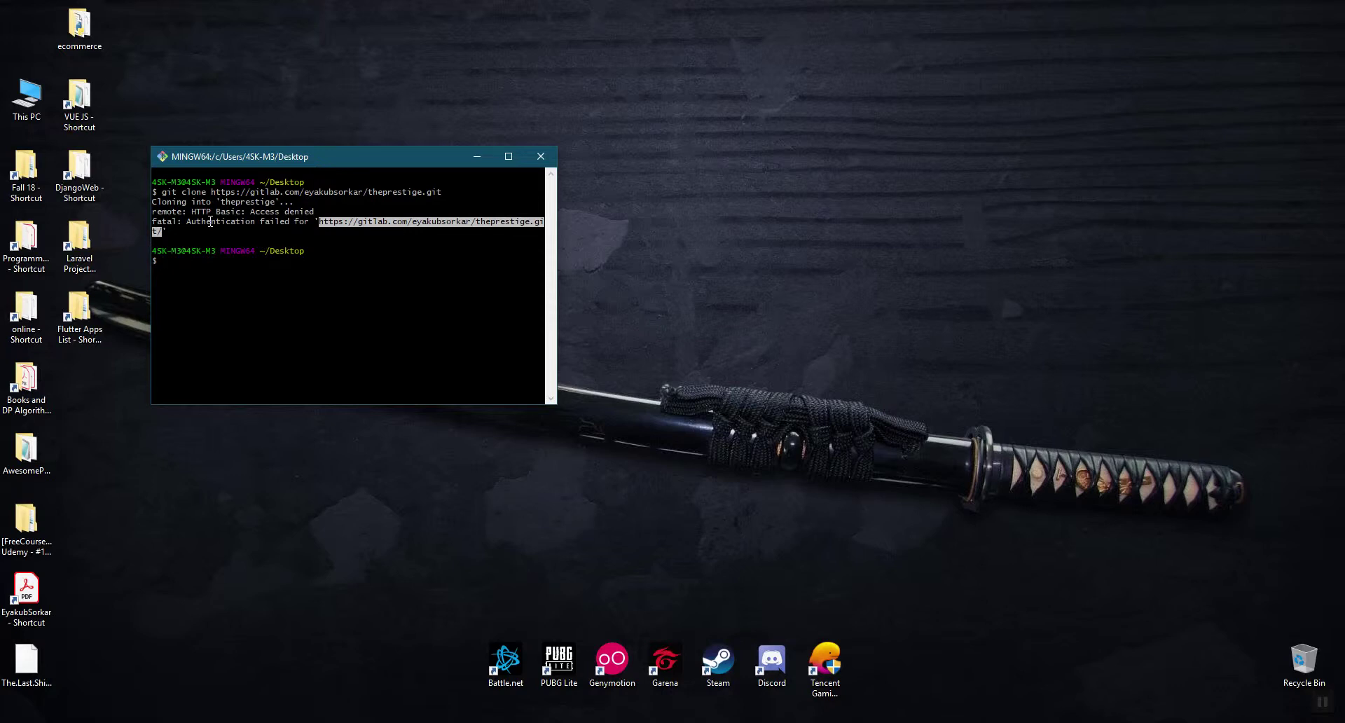
Open Credential Manager from Start search and begin adding a generic credential under Windows Credentials.
key("super")
type("cre")
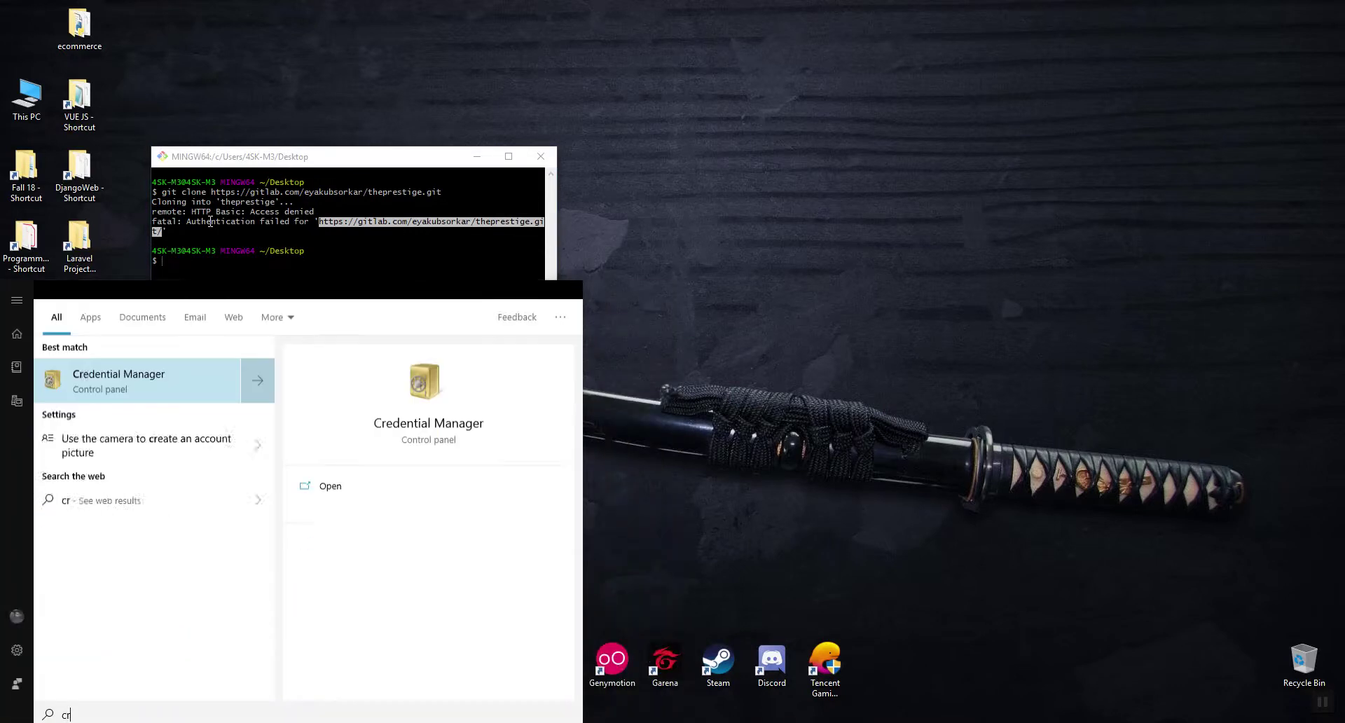
left_click(197, 362)
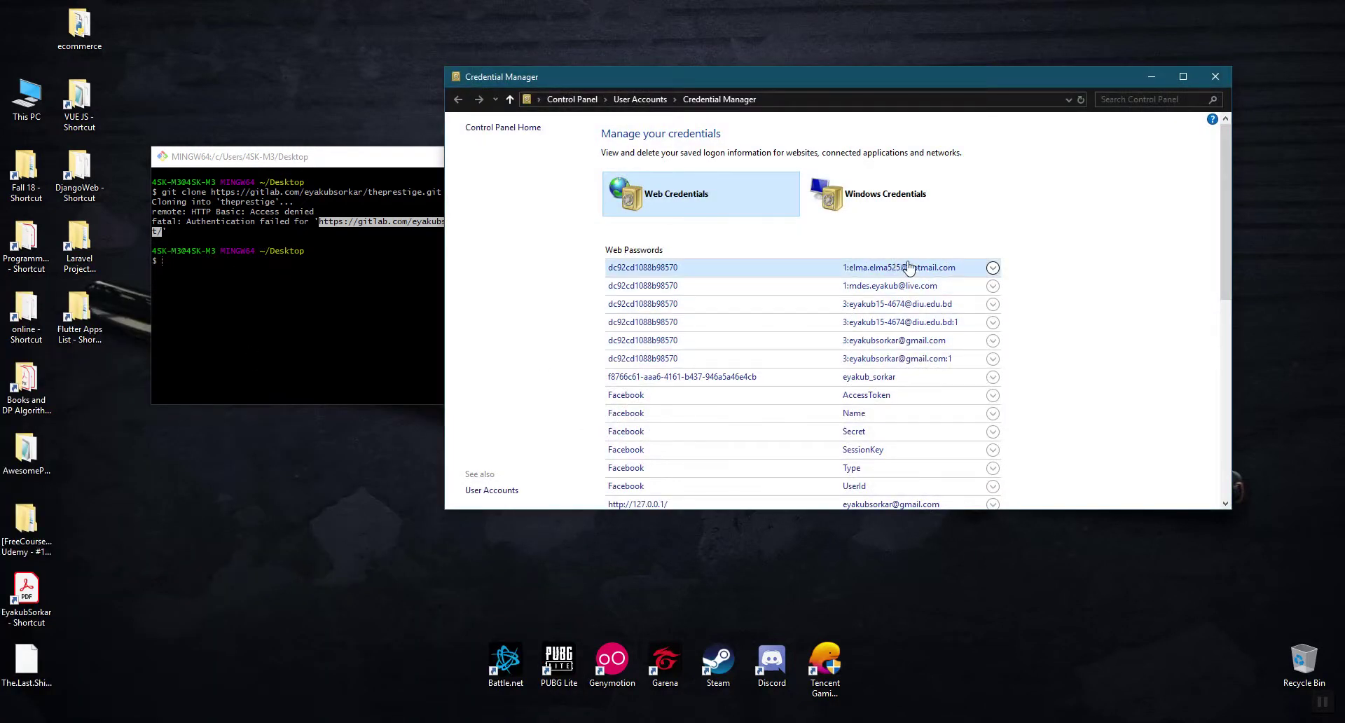
left_click(888, 200)
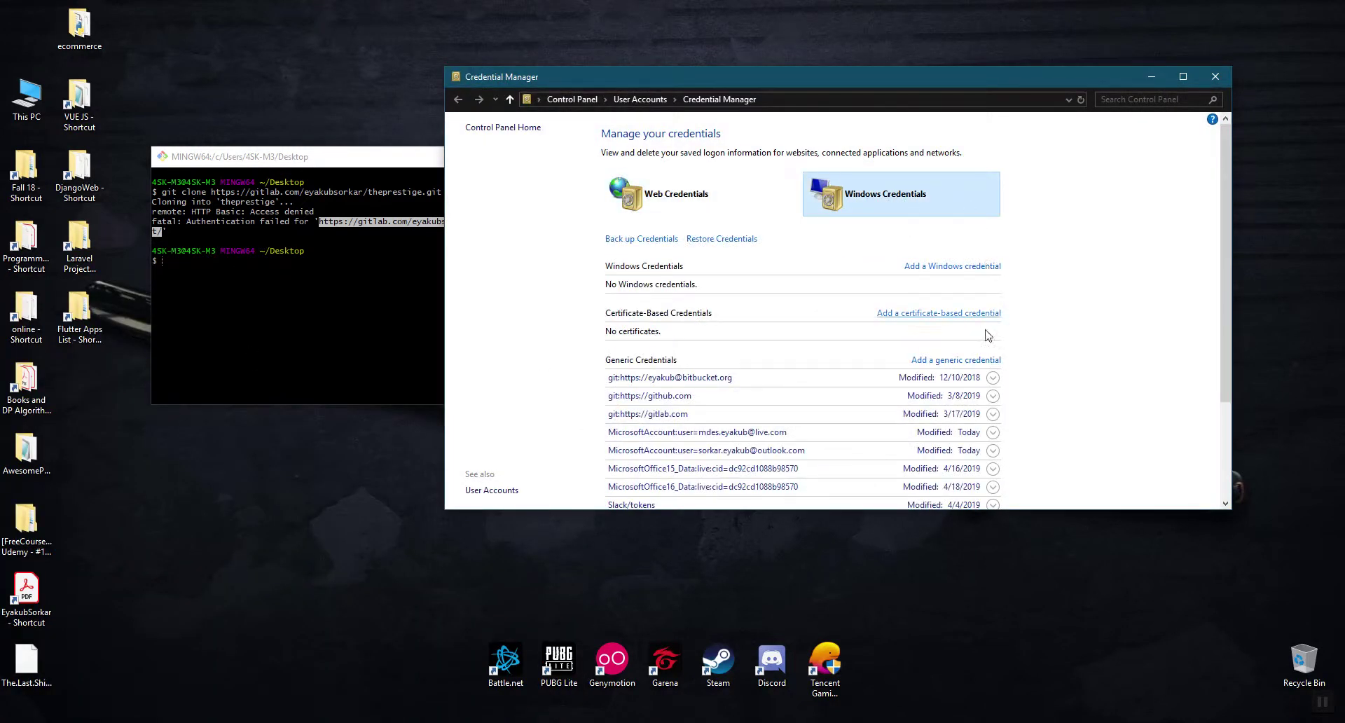
left_click(940, 361)
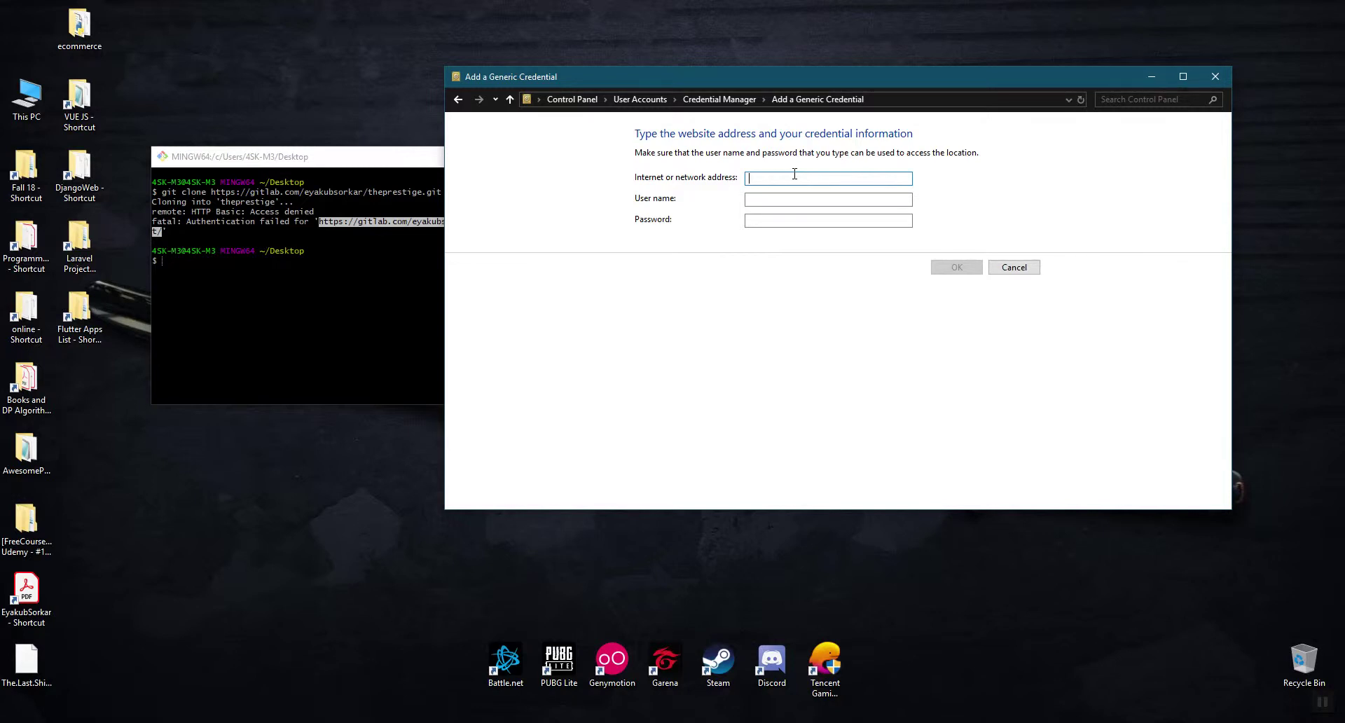
type("git:")
type("https:")
type("//gitlab.co")
type("m")
key("Tab")
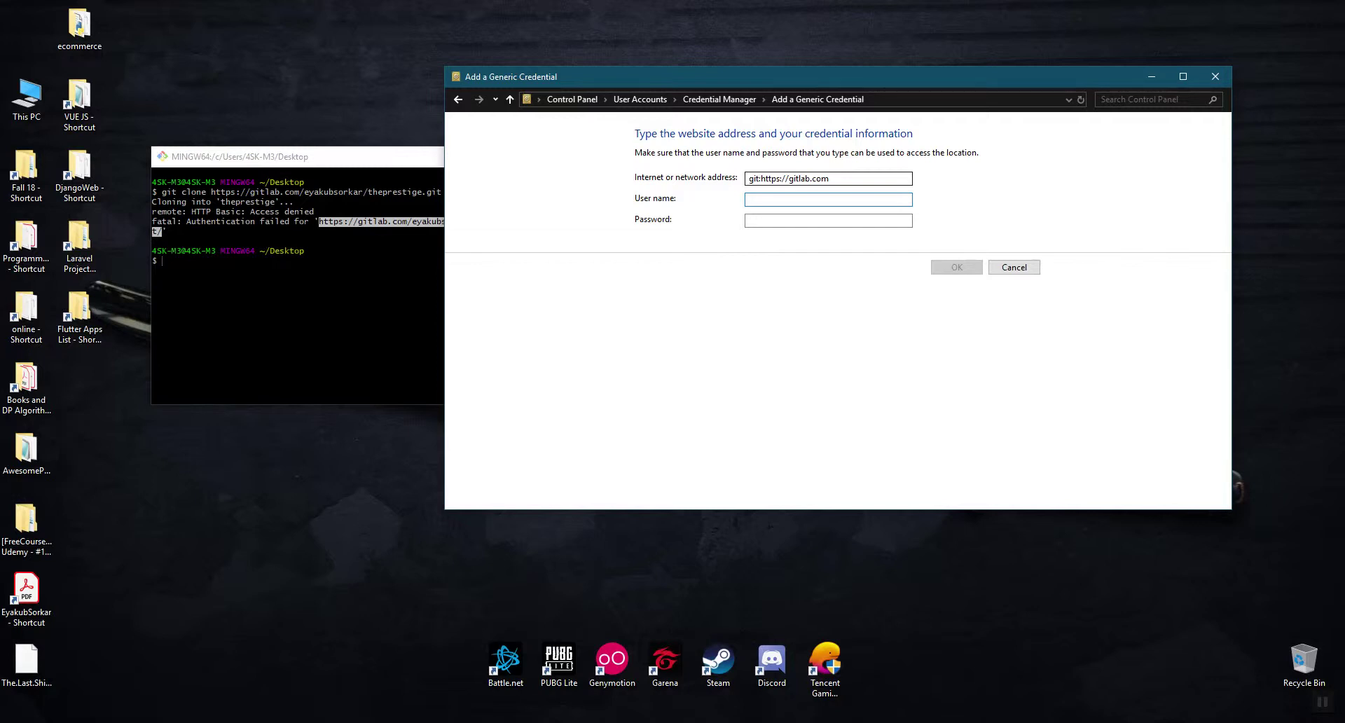
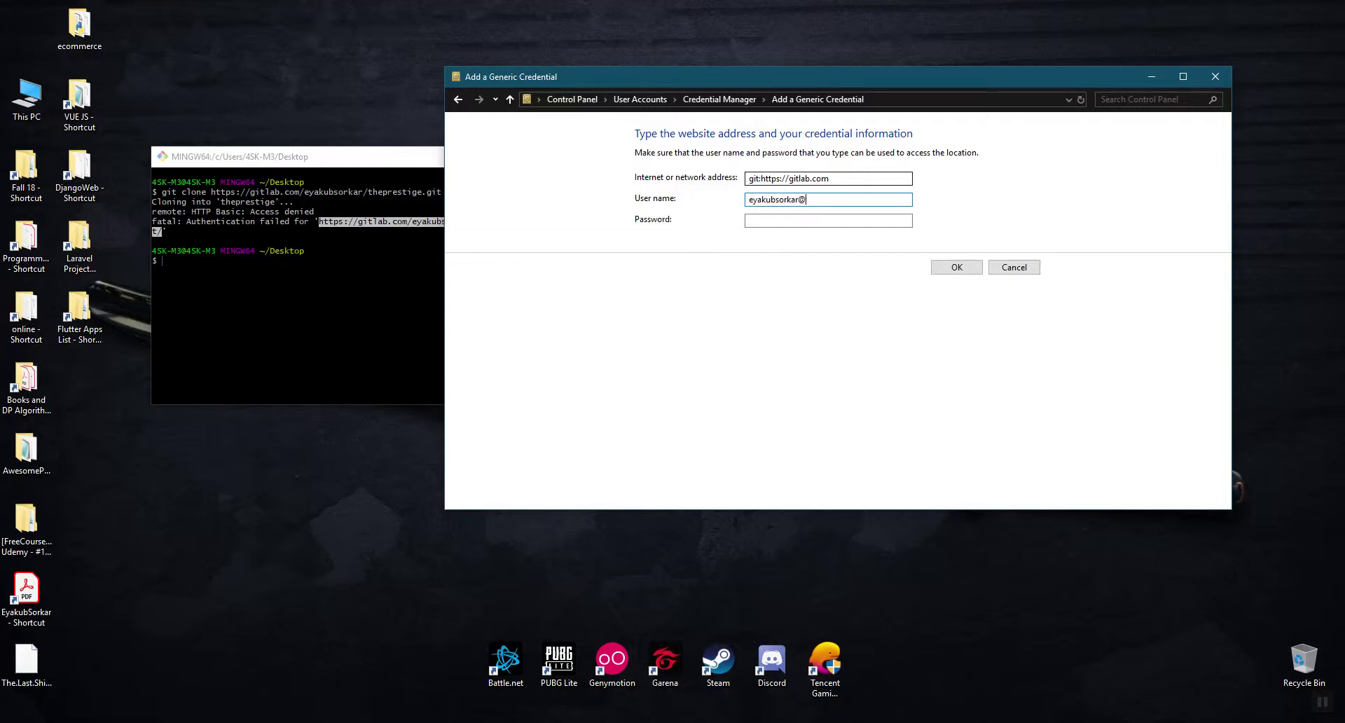
key("Tab")
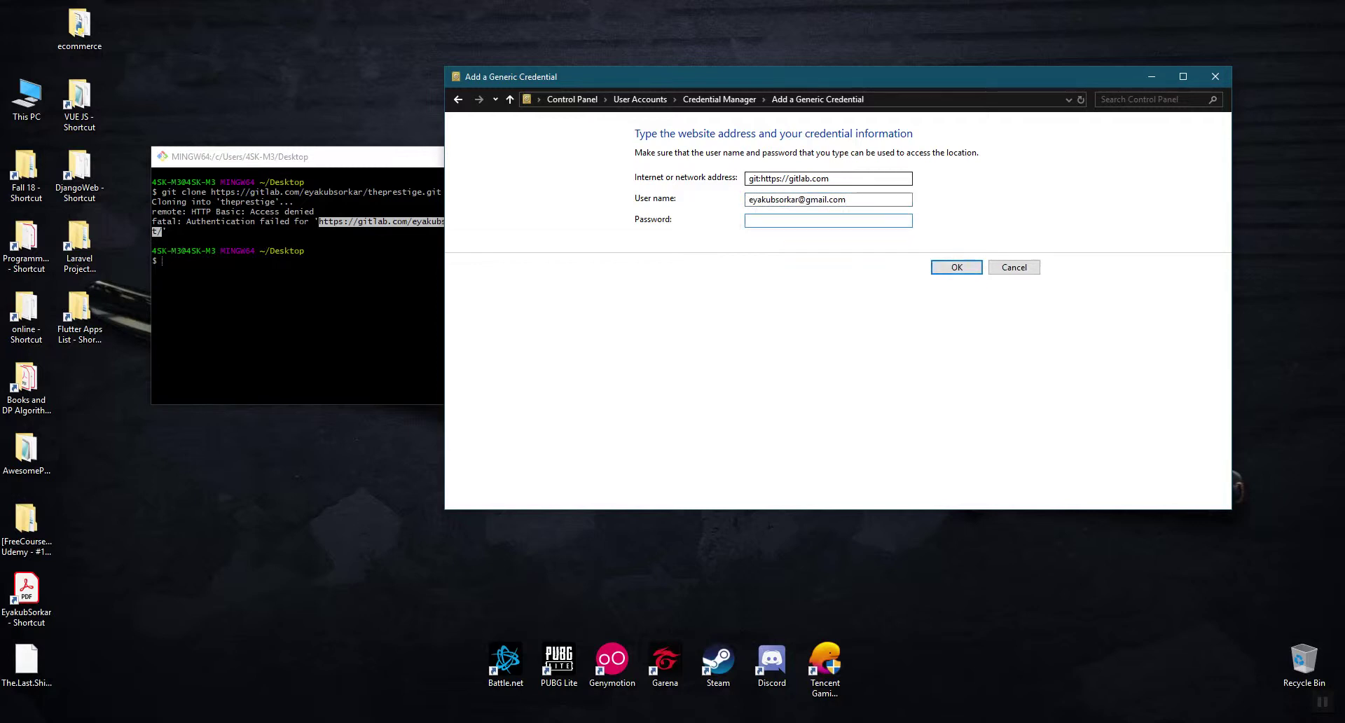
type("**")
key("BackSpace")
key("BackSpace")
type("***")
type("********")
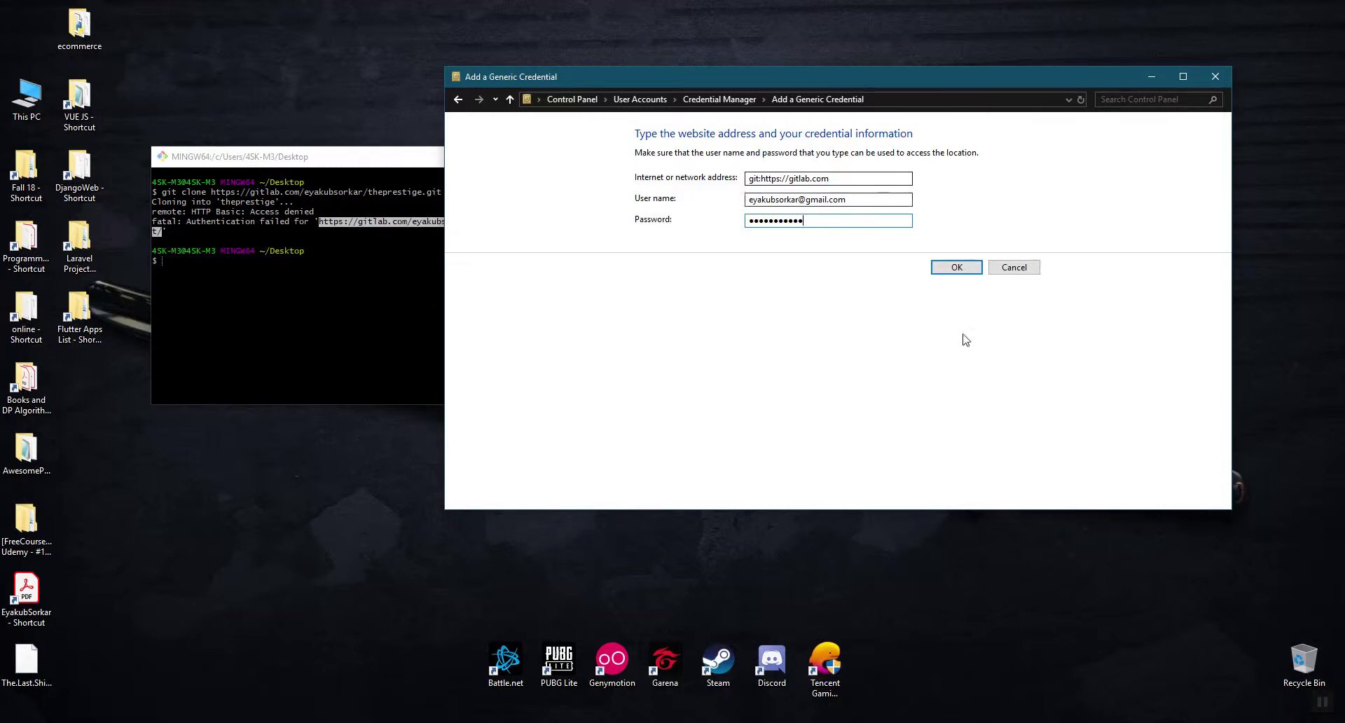
left_click(966, 269)
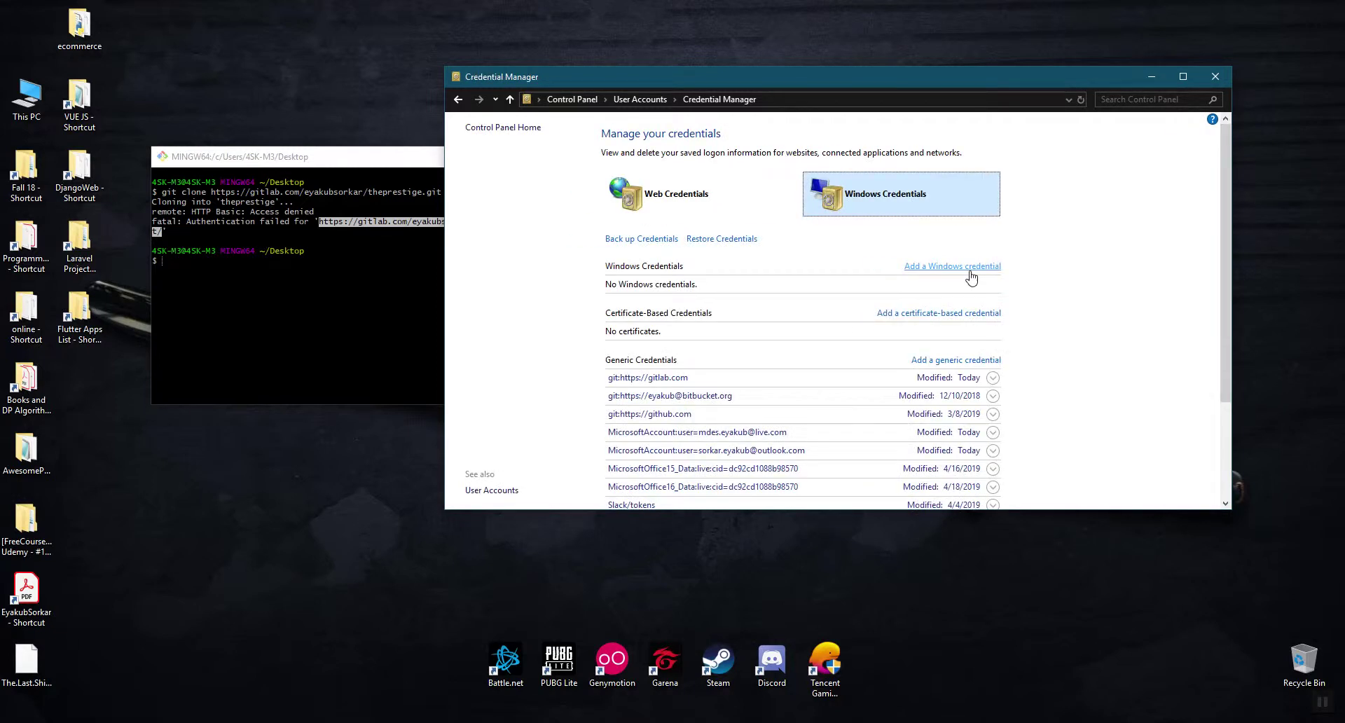
Back in Git Bash, rerun git clone with the pasted theprestige URL, now cloning into theprestige.
left_click(1145, 82)
left_click(194, 277)
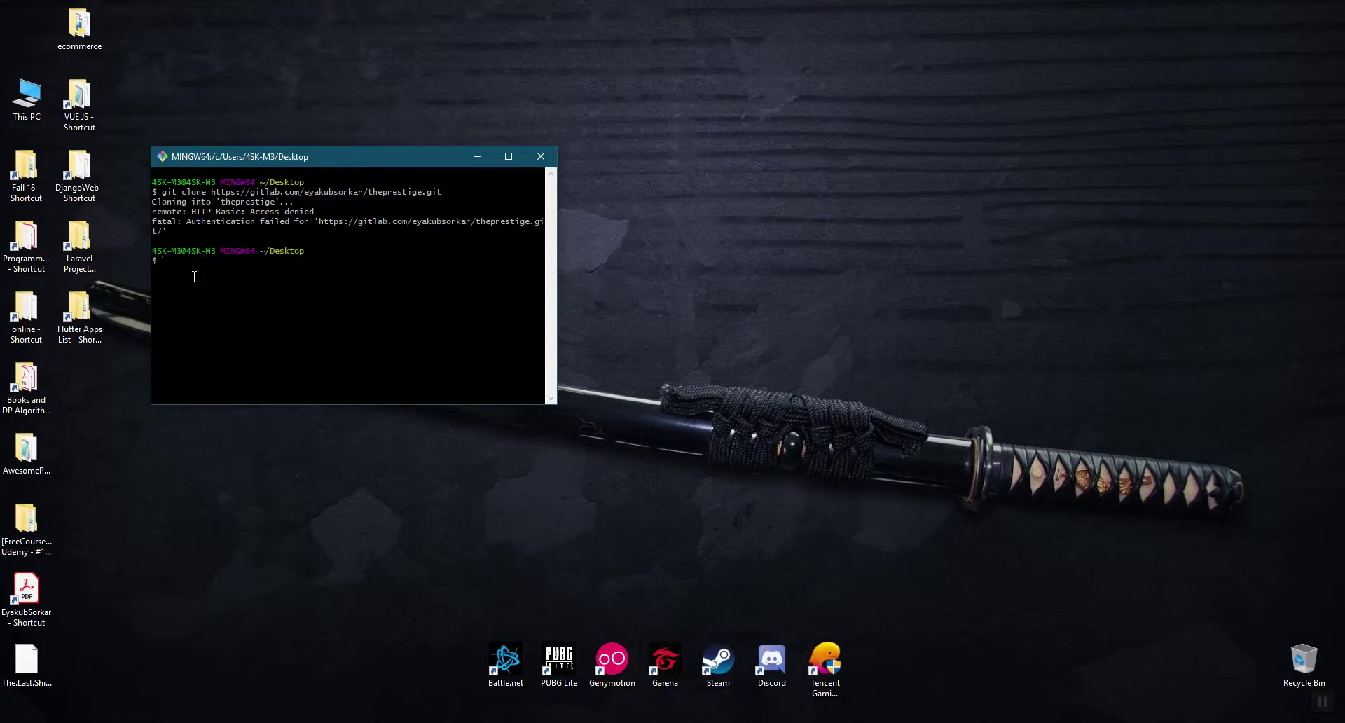
type("git clone")
right_click(244, 259)
left_click(266, 302)
key("Return")
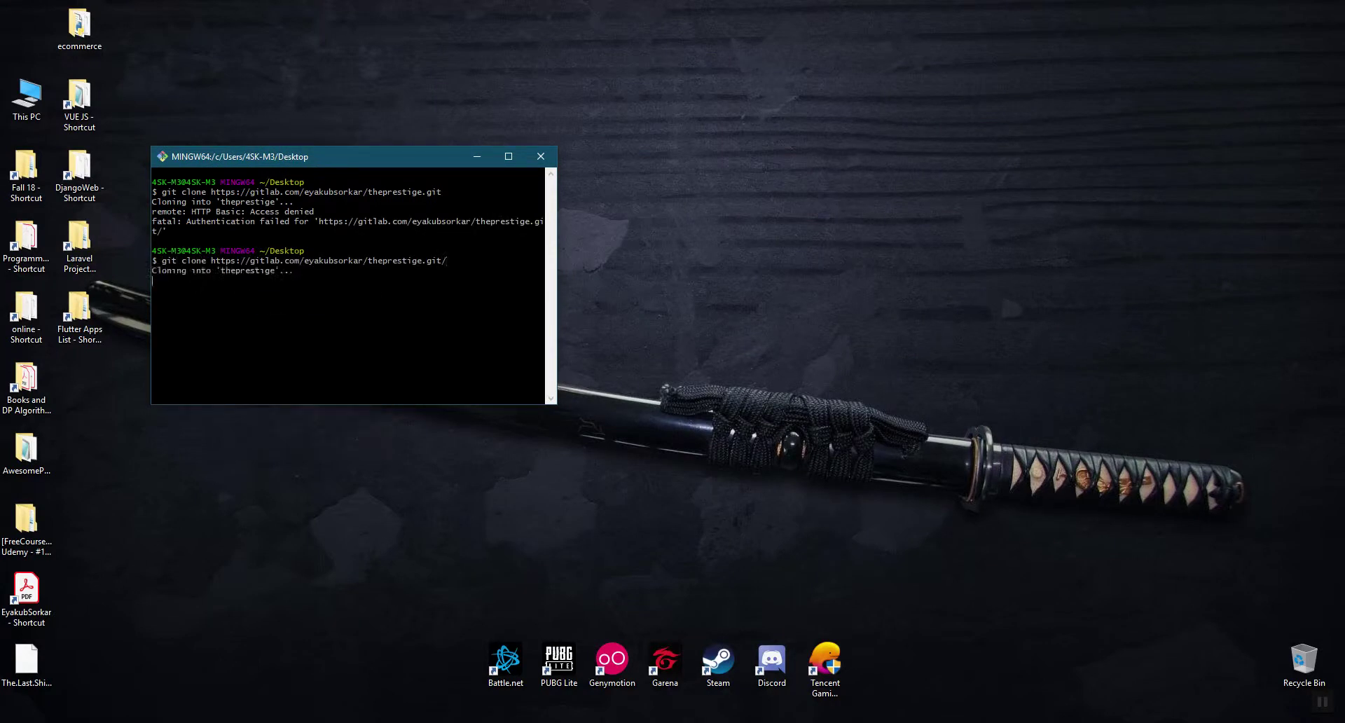